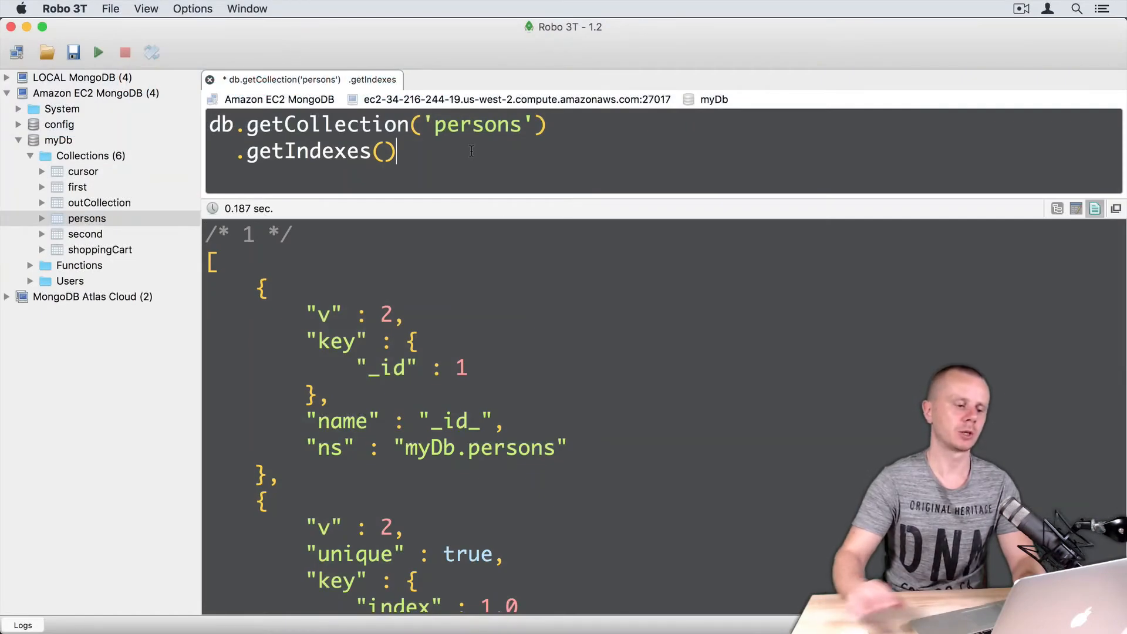
key("ctrl+Return")
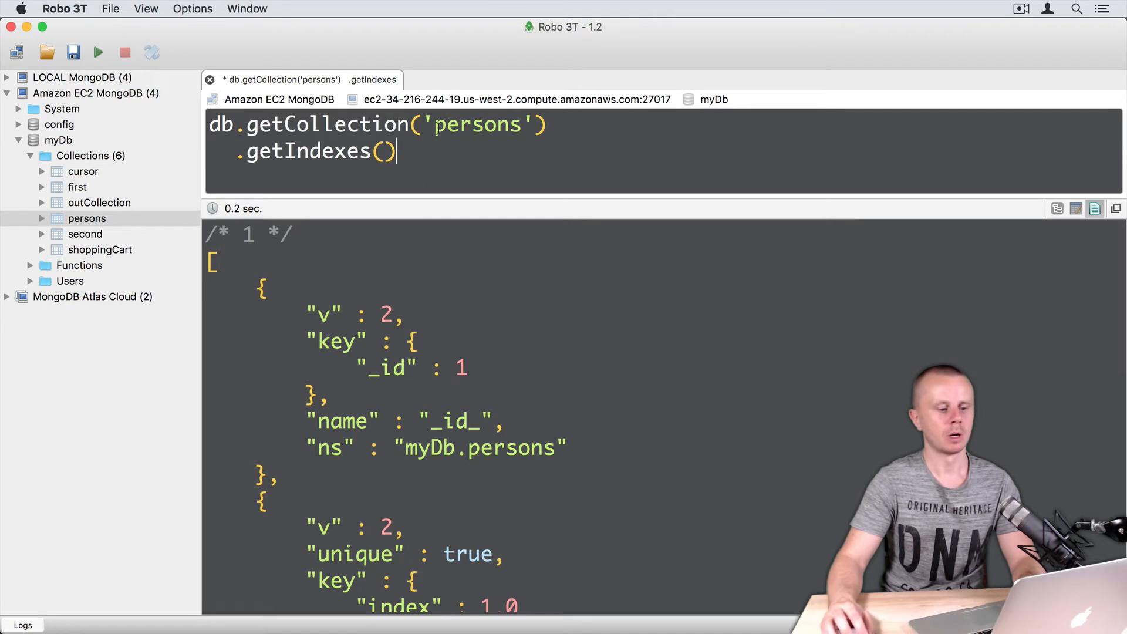
double_click(483, 125)
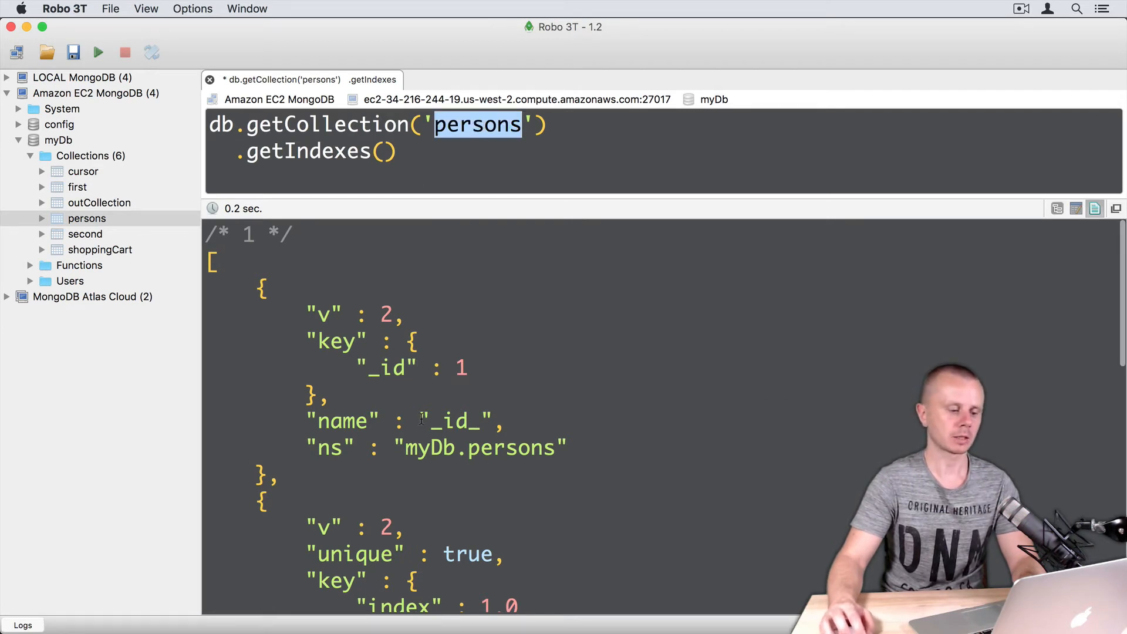
scroll(528, 414, "down", 3)
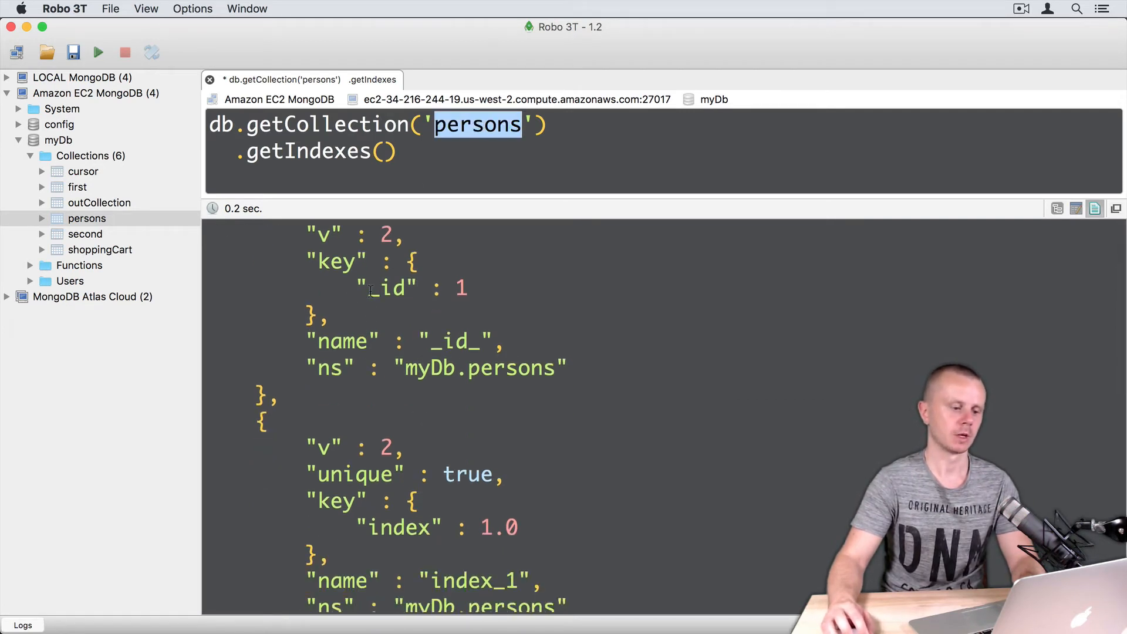
left_click_drag(357, 288, 432, 287)
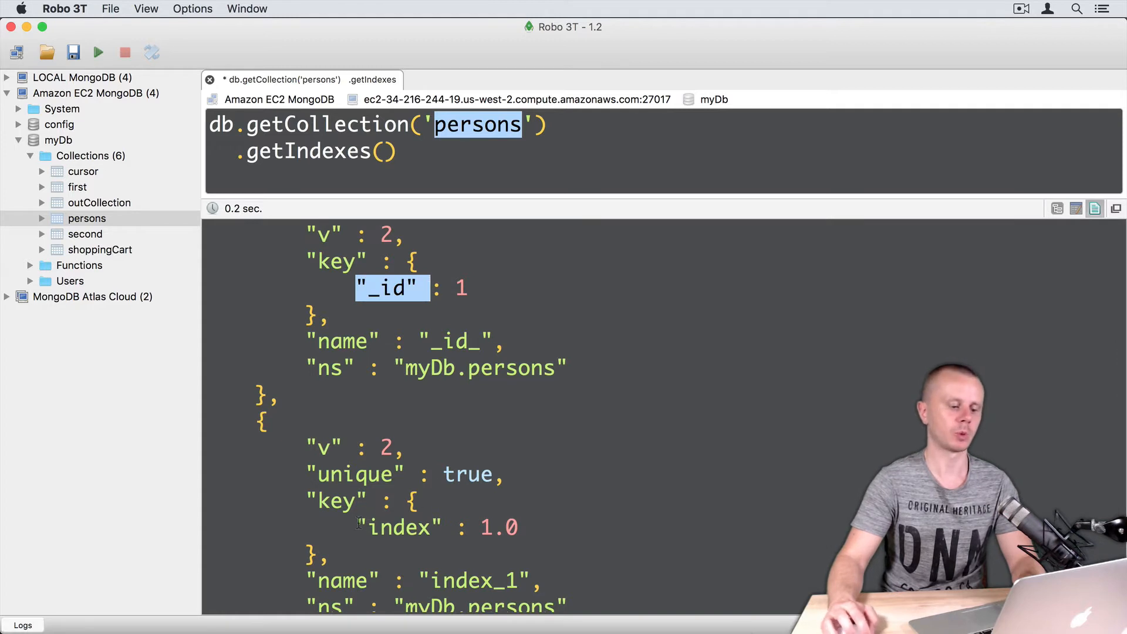
left_click_drag(357, 527, 443, 527)
scroll(447, 527, "down", 5)
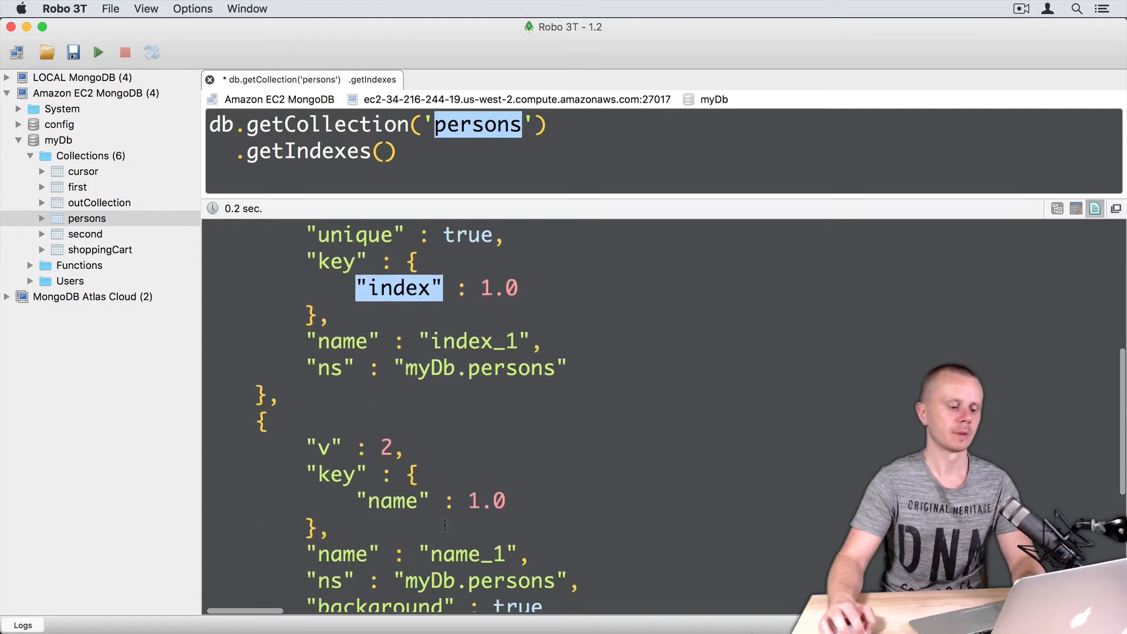
left_click_drag(357, 500, 447, 501)
scroll(447, 501, "down", 5)
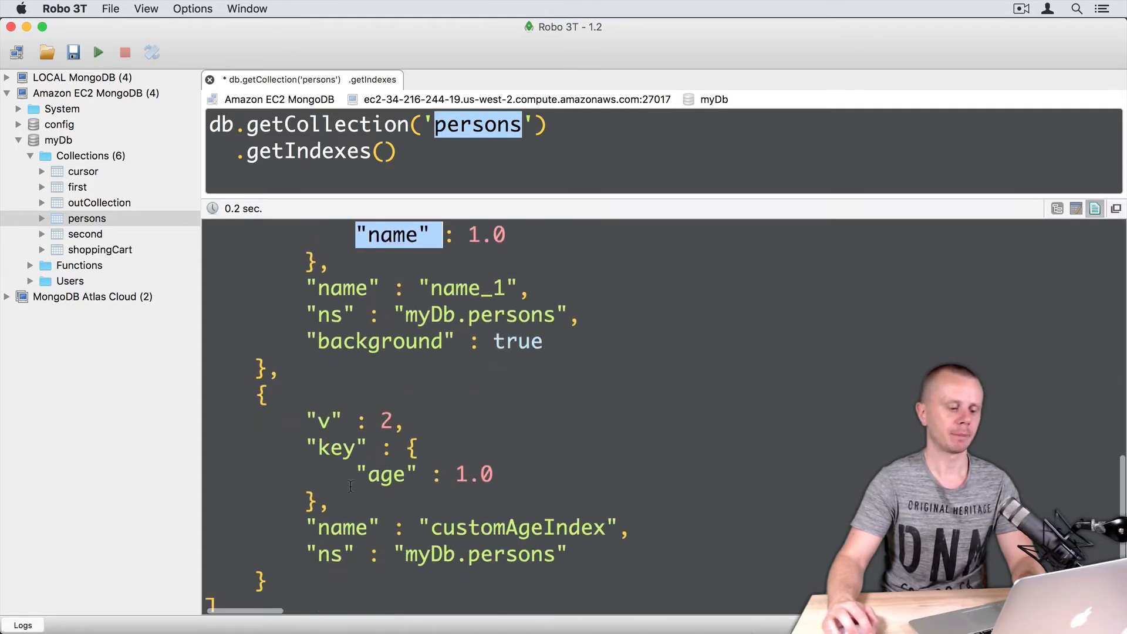
left_click_drag(356, 474, 437, 474)
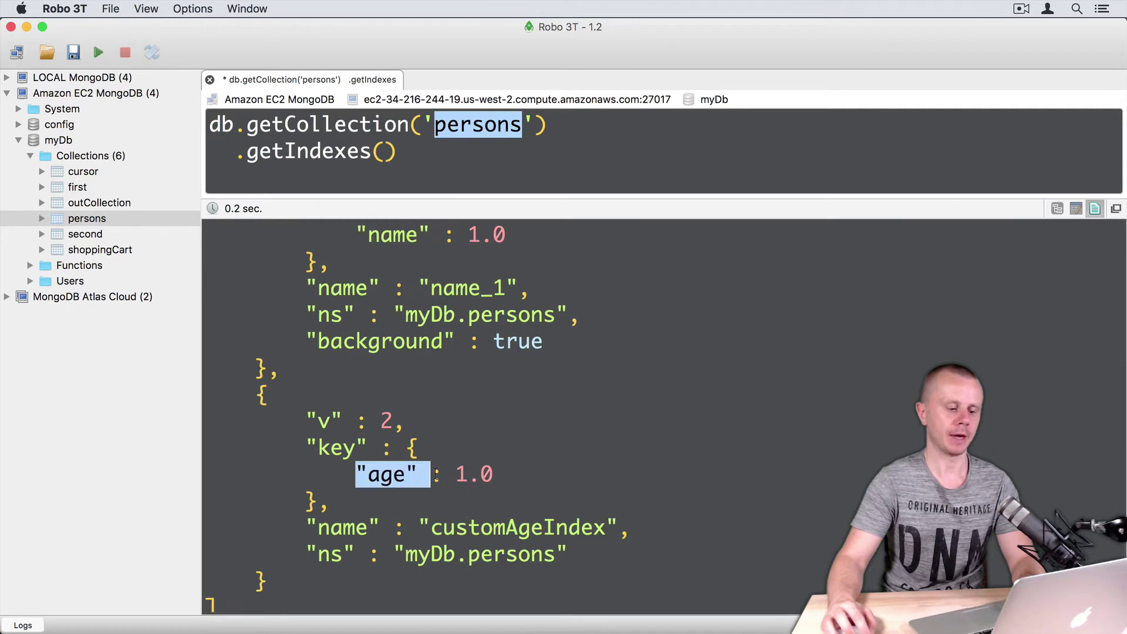
- Start a new query on persons and turn find into a dropIndex({index: 1}) call on its own line
double_click(104, 217)
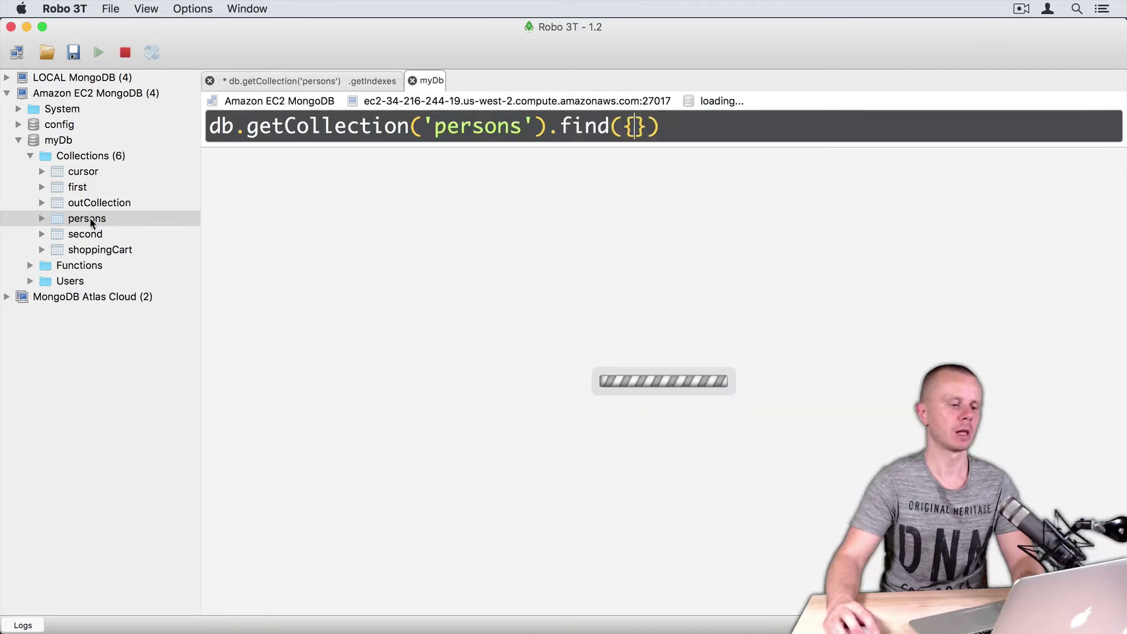
double_click(583, 126)
type("d")
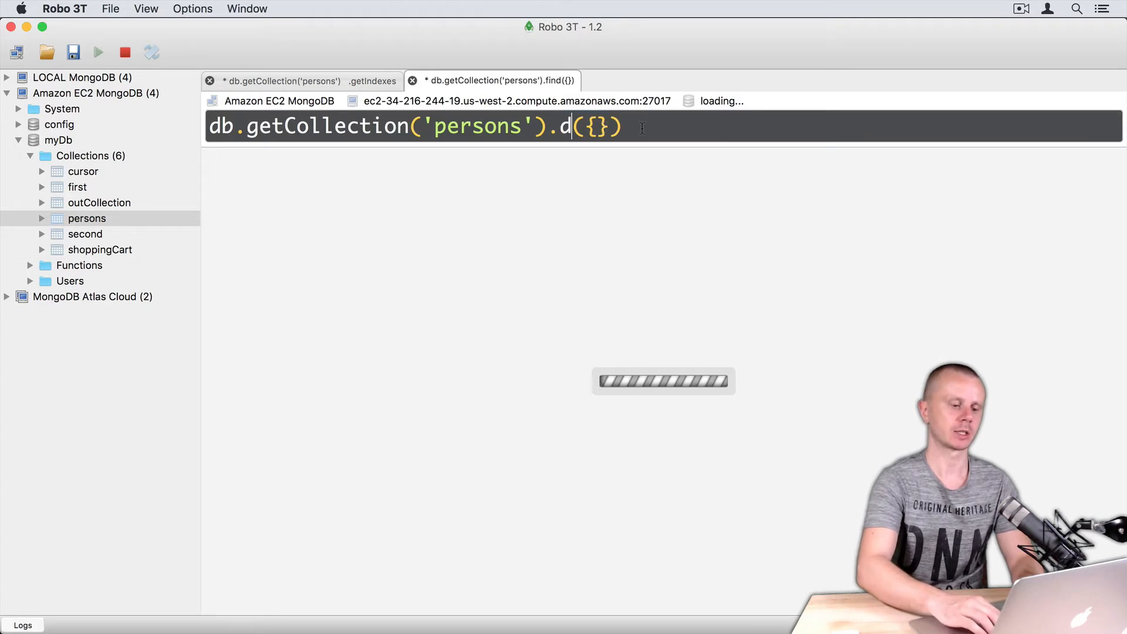
type("ropIndex")
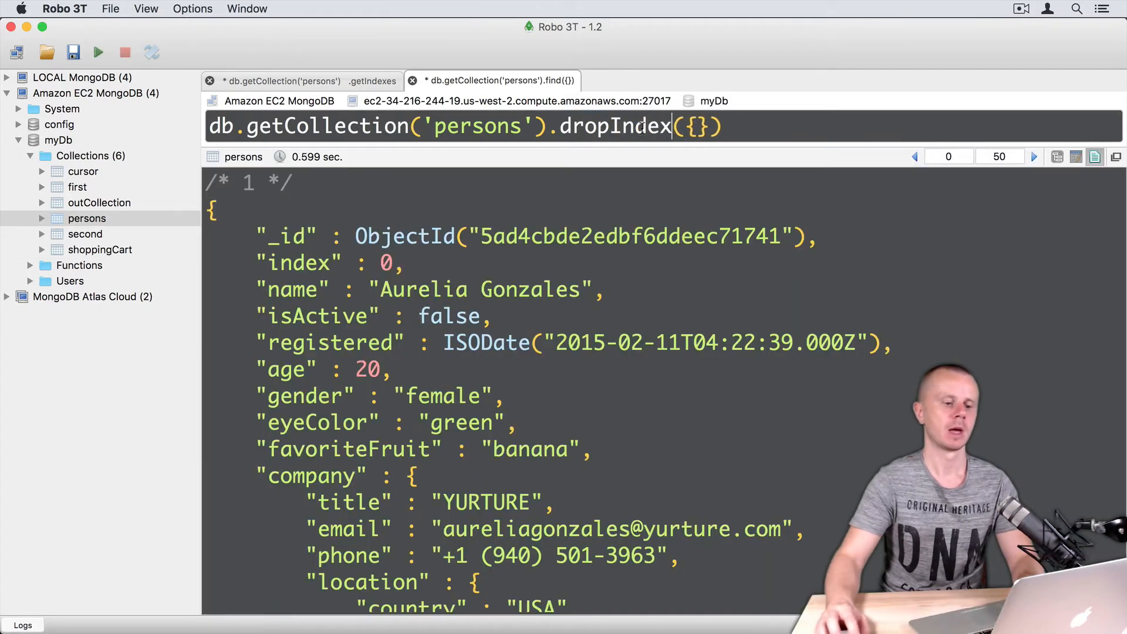
left_click(546, 126)
key("Return")
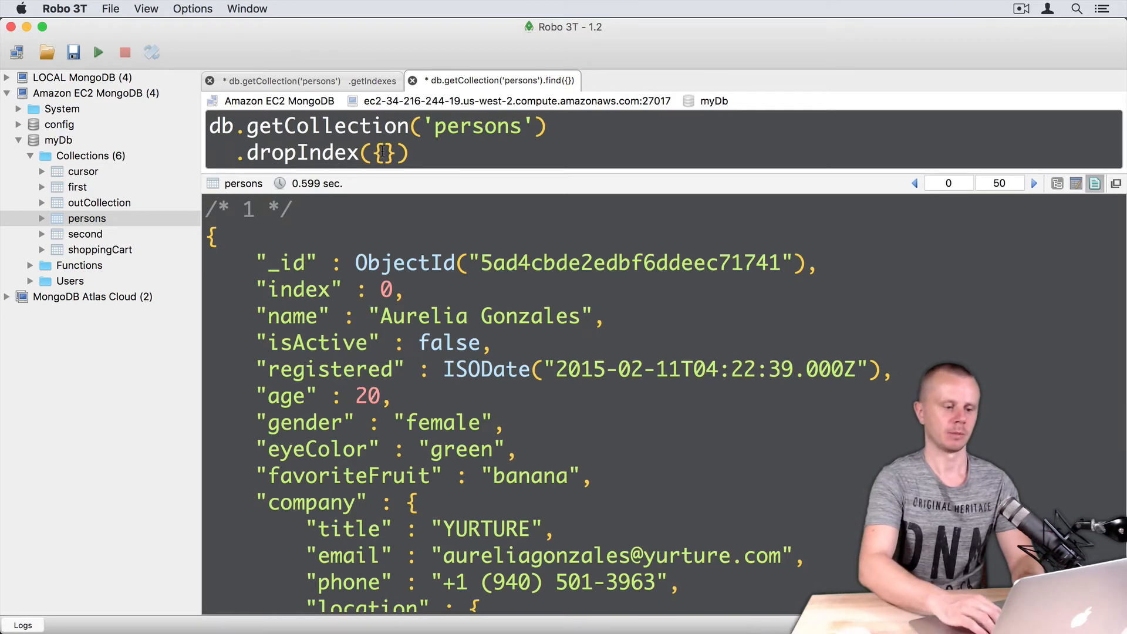
type("index: 1")
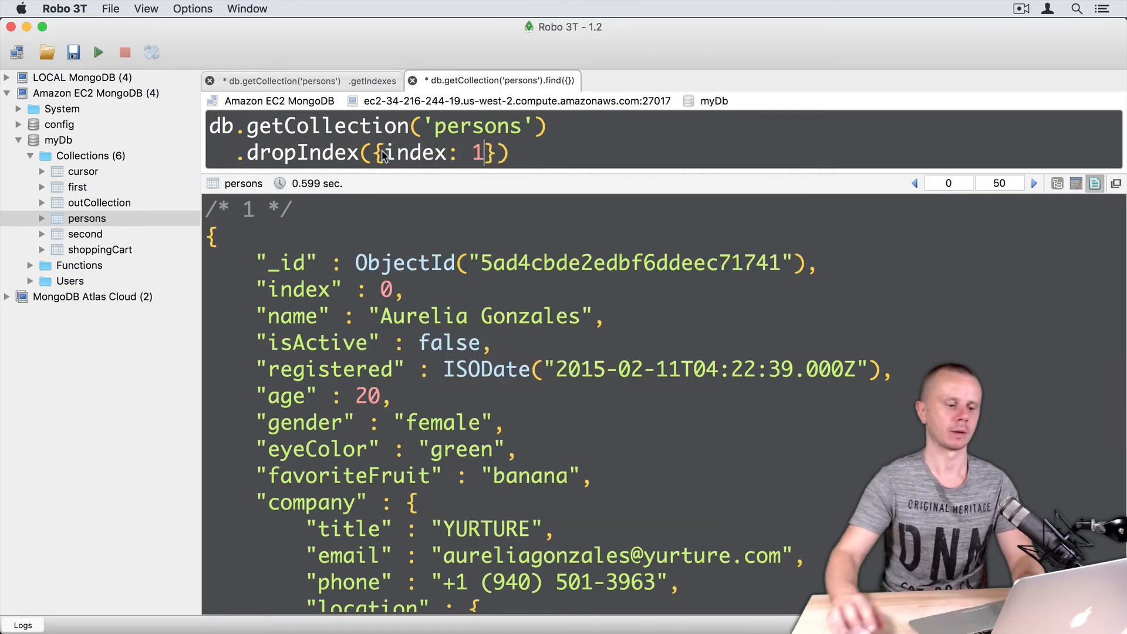
- Run dropIndex({index: 1}) on persons, which had four indexes, and get ok back
double_click(419, 153)
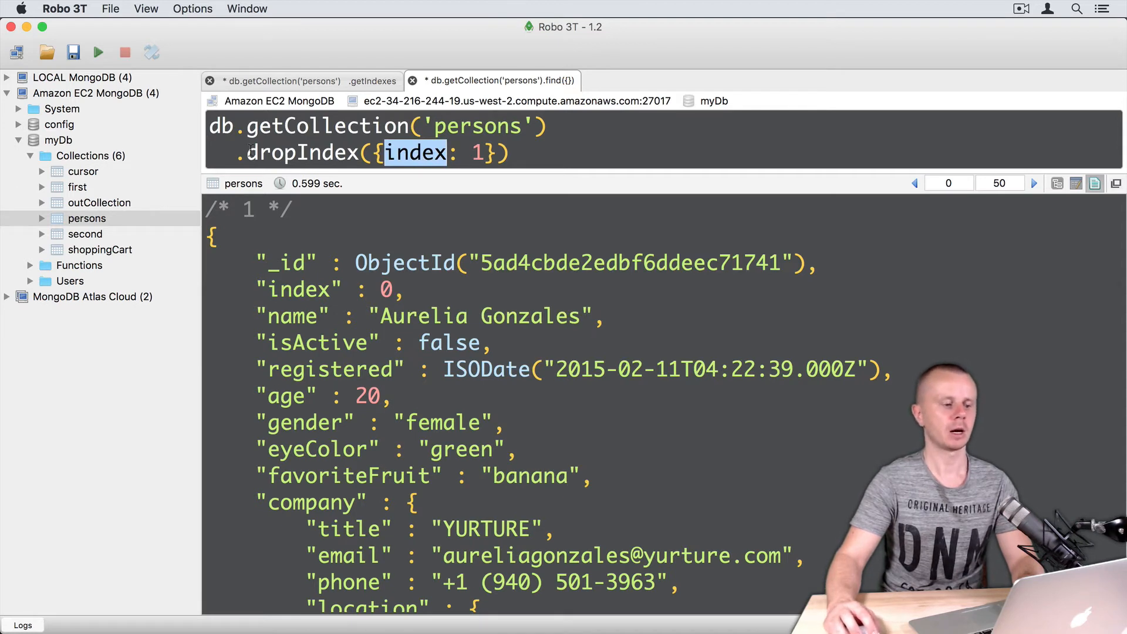
key("End")
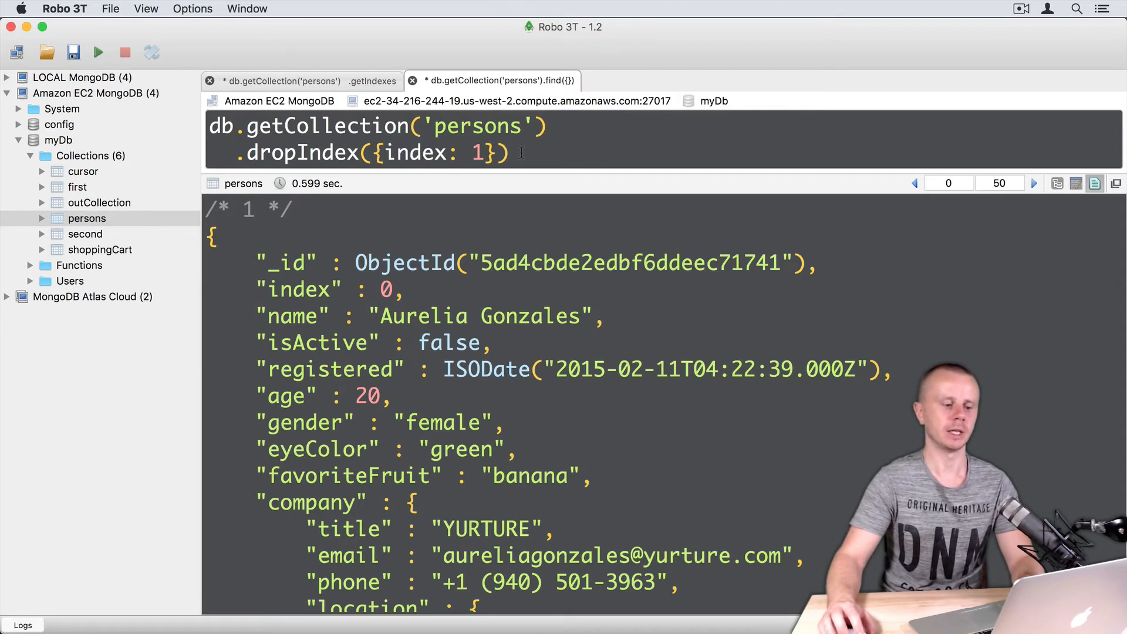
key("Return")
key("super+Return")
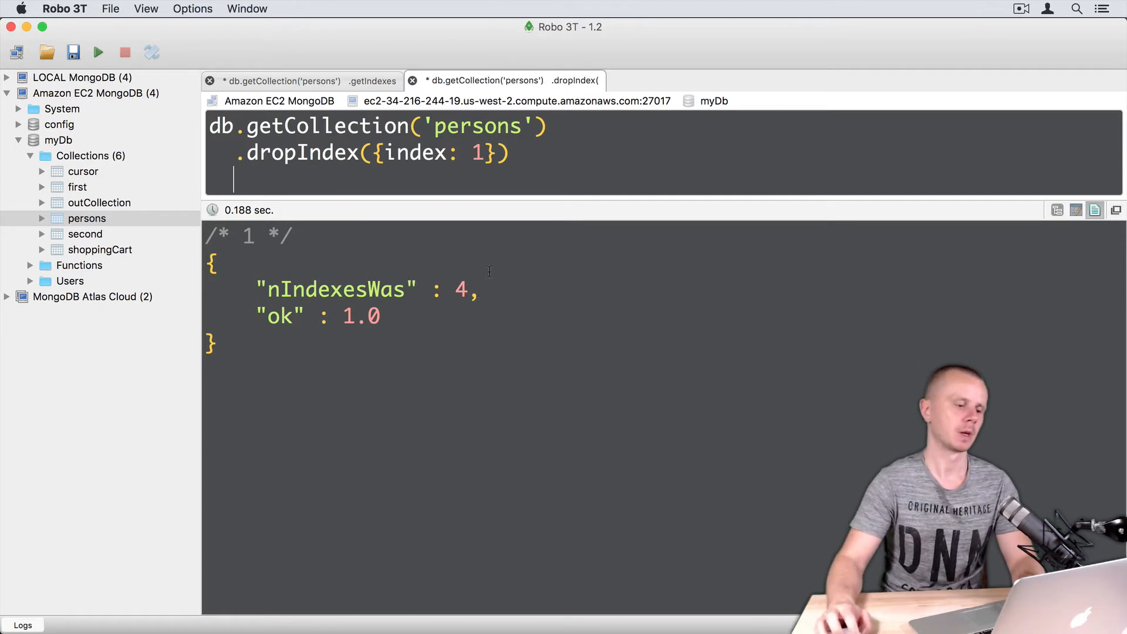
- Re-run getIndexes on persons showing _id, name and customAgeIndex remain, highlighting the age key
left_click(358, 83)
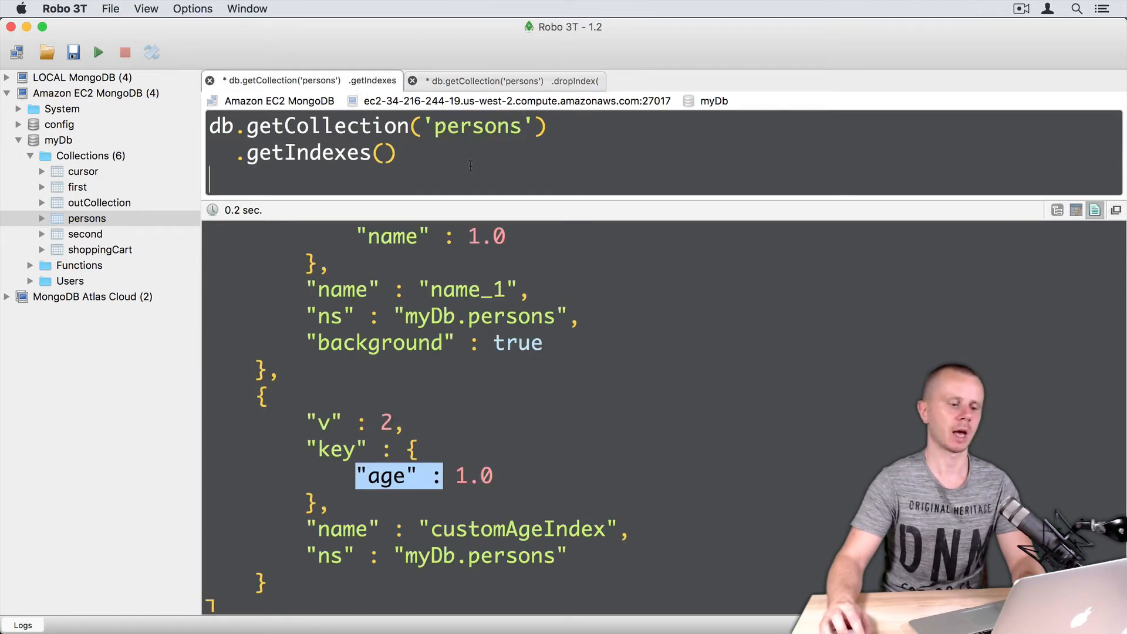
key("ctrl+Return")
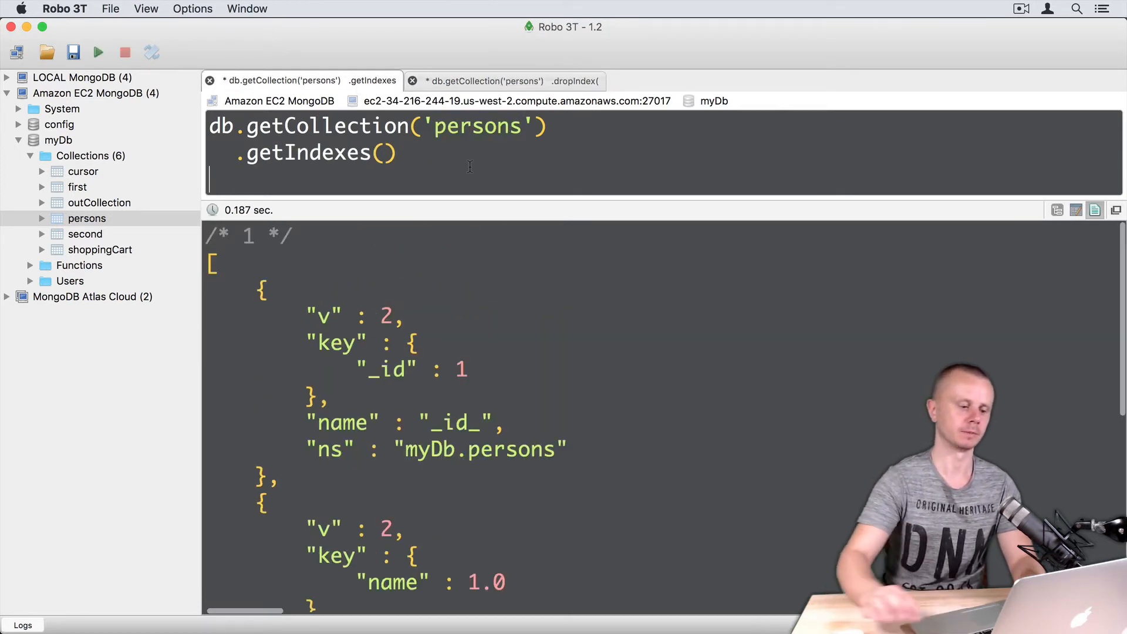
scroll(456, 317, "down", 3)
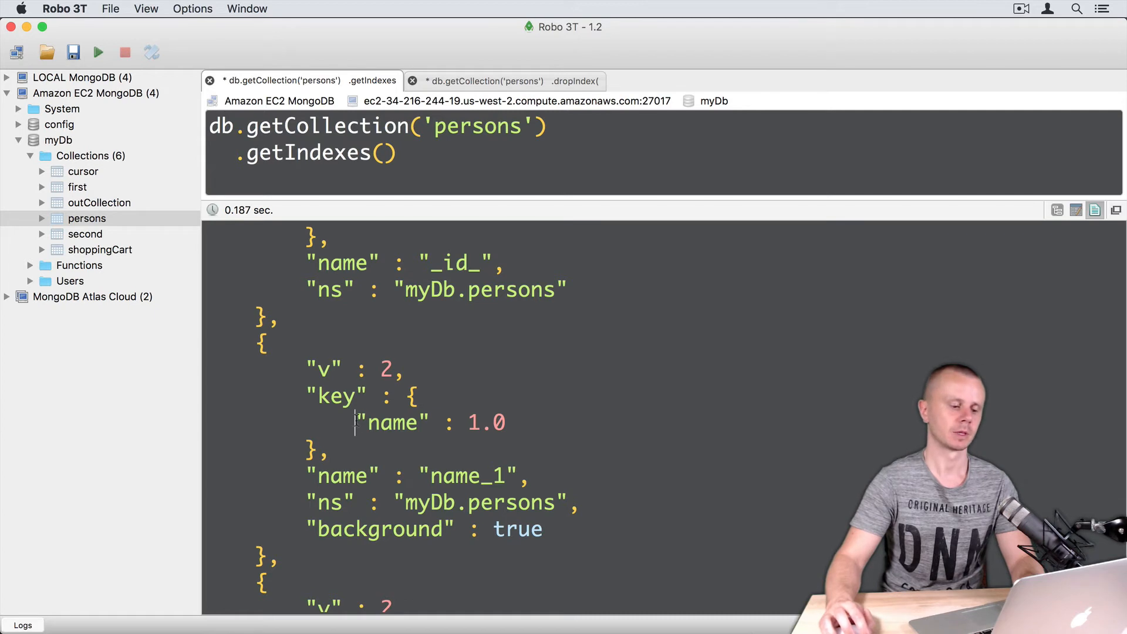
left_click_drag(359, 423, 430, 423)
scroll(423, 423, "down", 4)
left_click(360, 476)
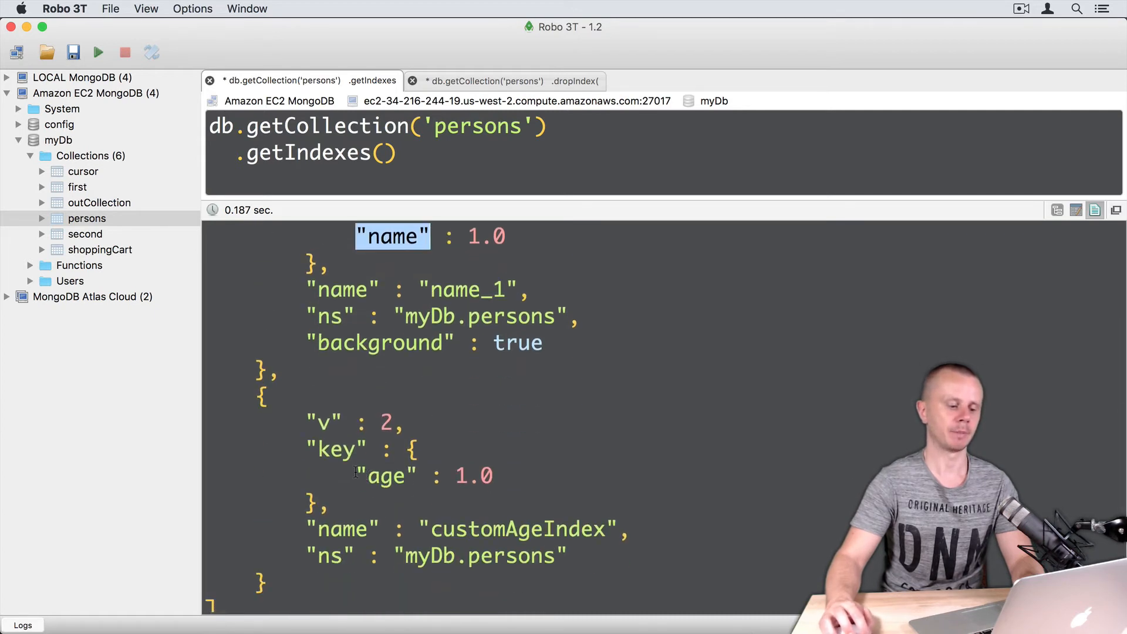
left_click_drag(358, 475, 421, 476)
left_click(431, 448)
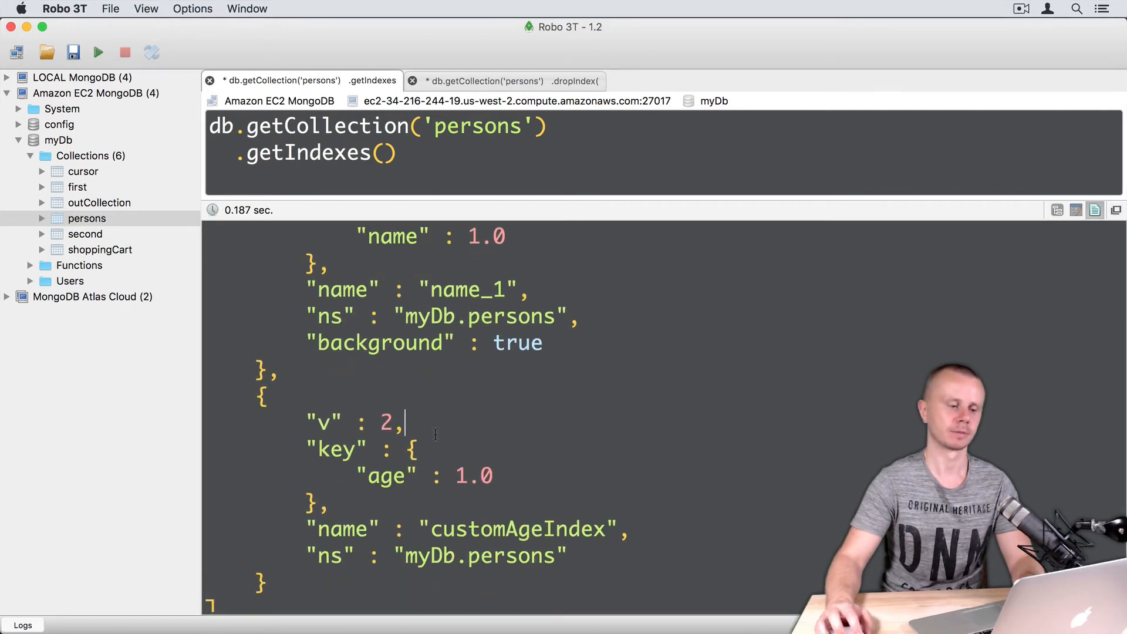
- Change the call to dropIndex({age: 1}) and run it, dropping the age index with ok
left_click(523, 82)
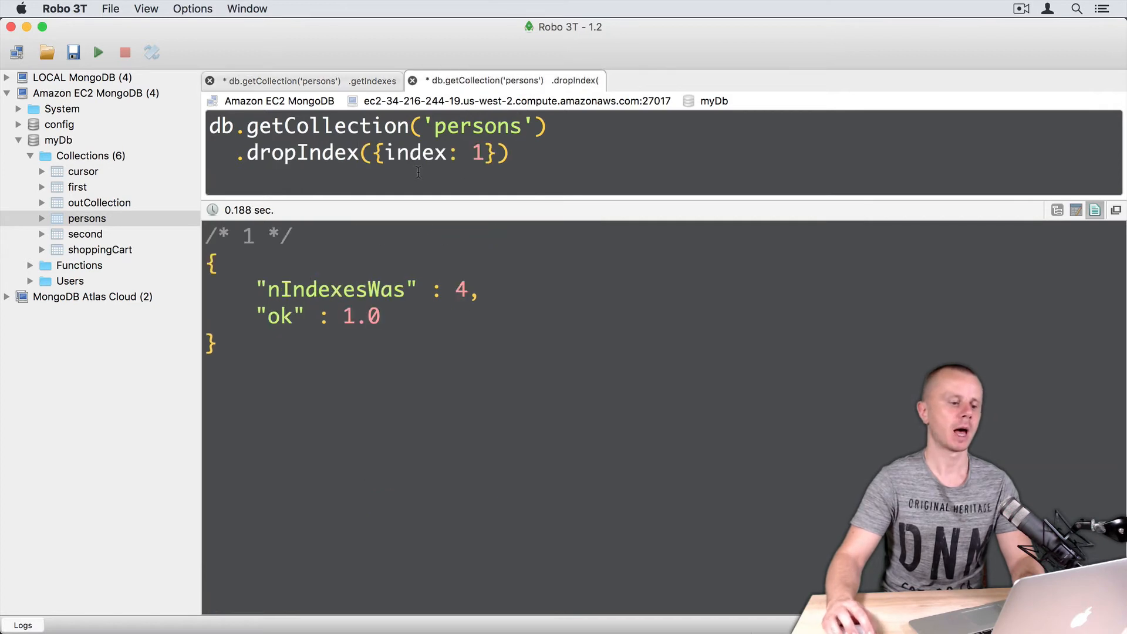
double_click(414, 154)
type("age")
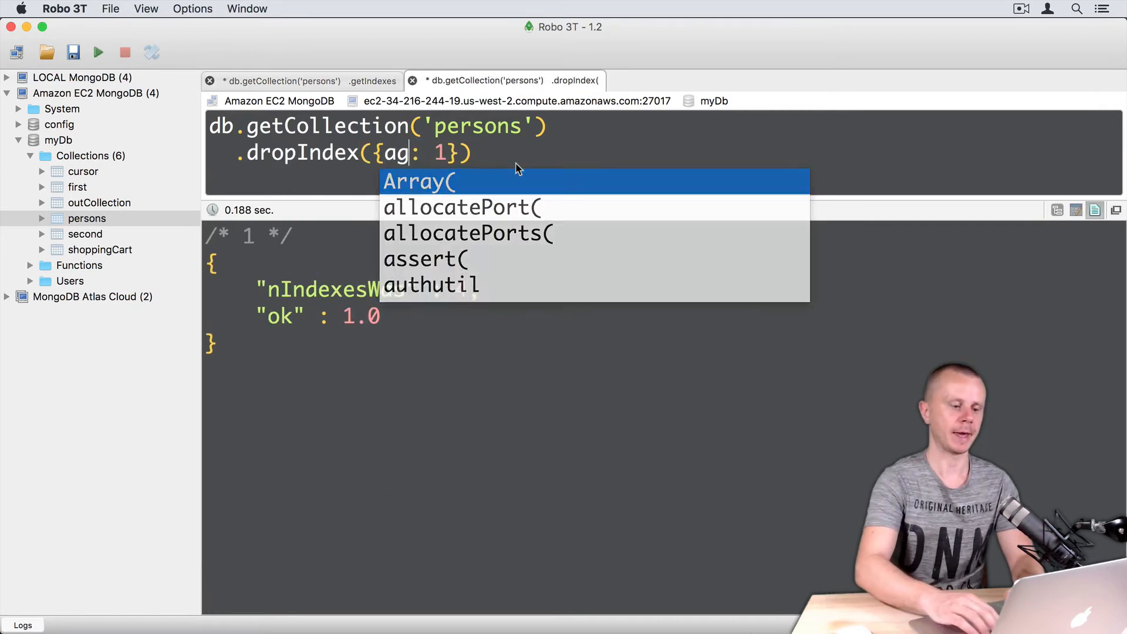
key("Escape")
key("ctrl+Return")
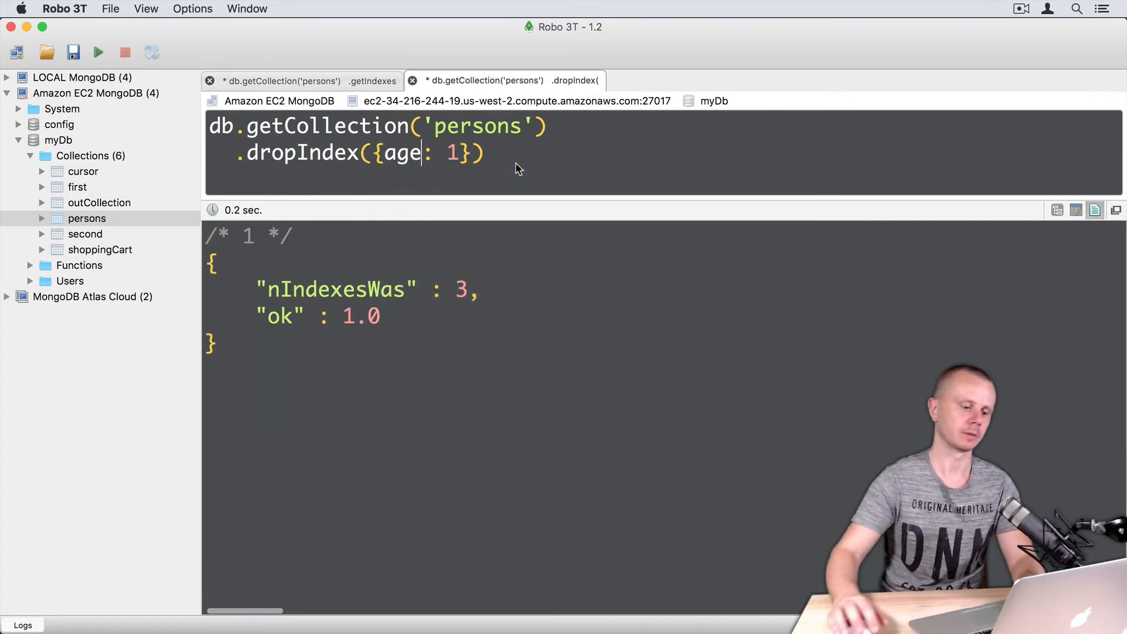
- Re-run getIndexes on persons, confirming only _id_ and name_1 indexes remain
left_click(286, 80)
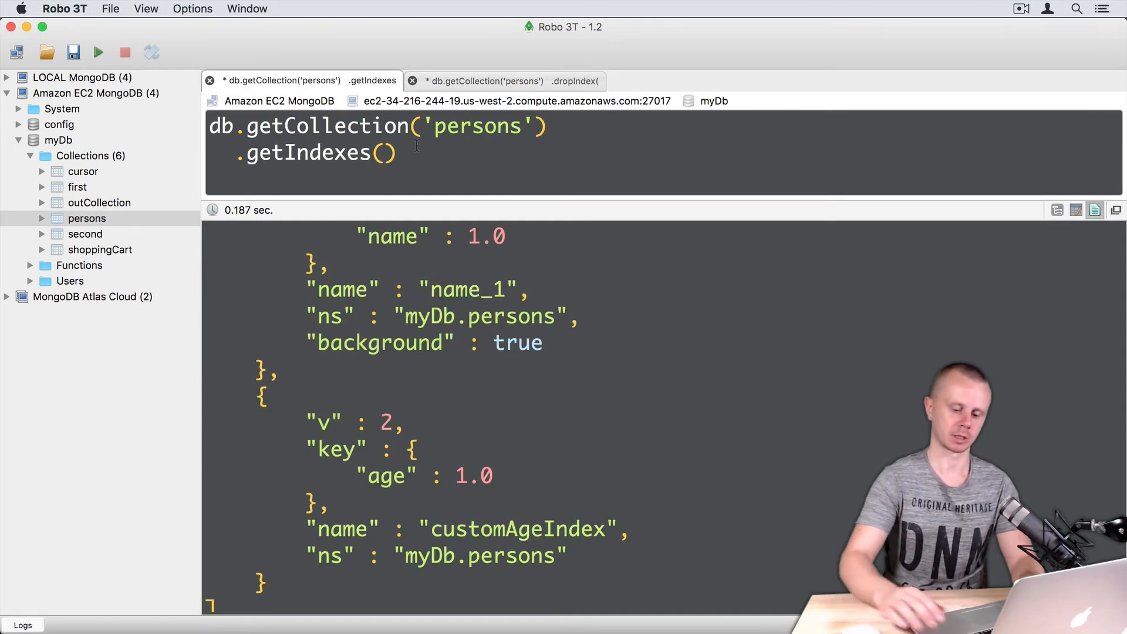
key("ctrl+Return")
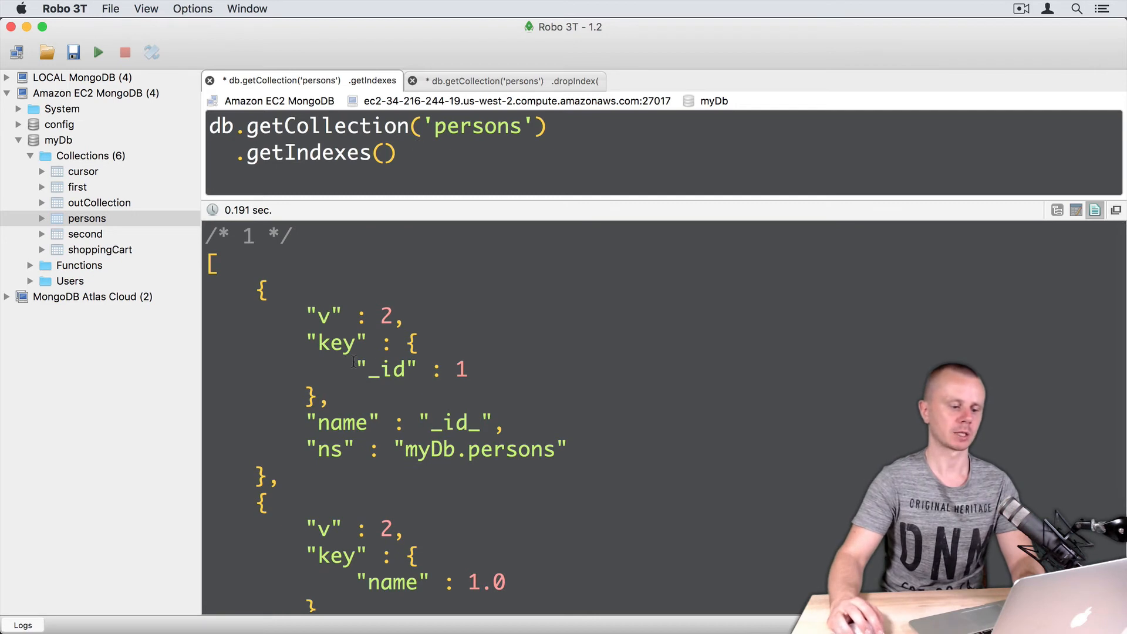
left_click_drag(354, 368, 496, 367)
scroll(496, 368, "down", 3)
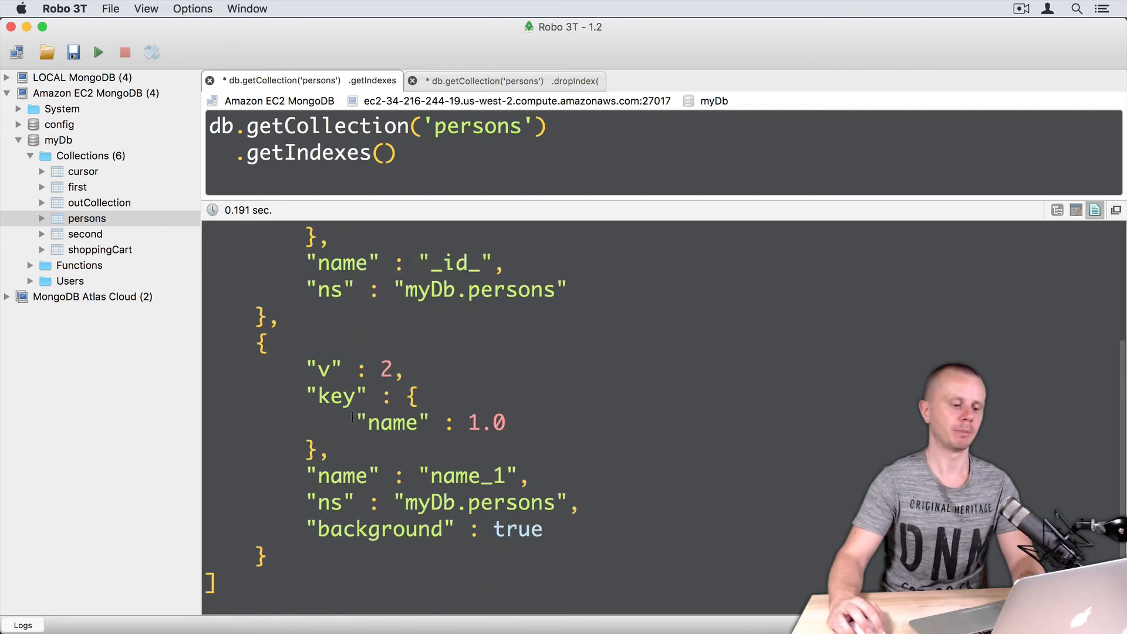
left_click_drag(356, 423, 504, 423)
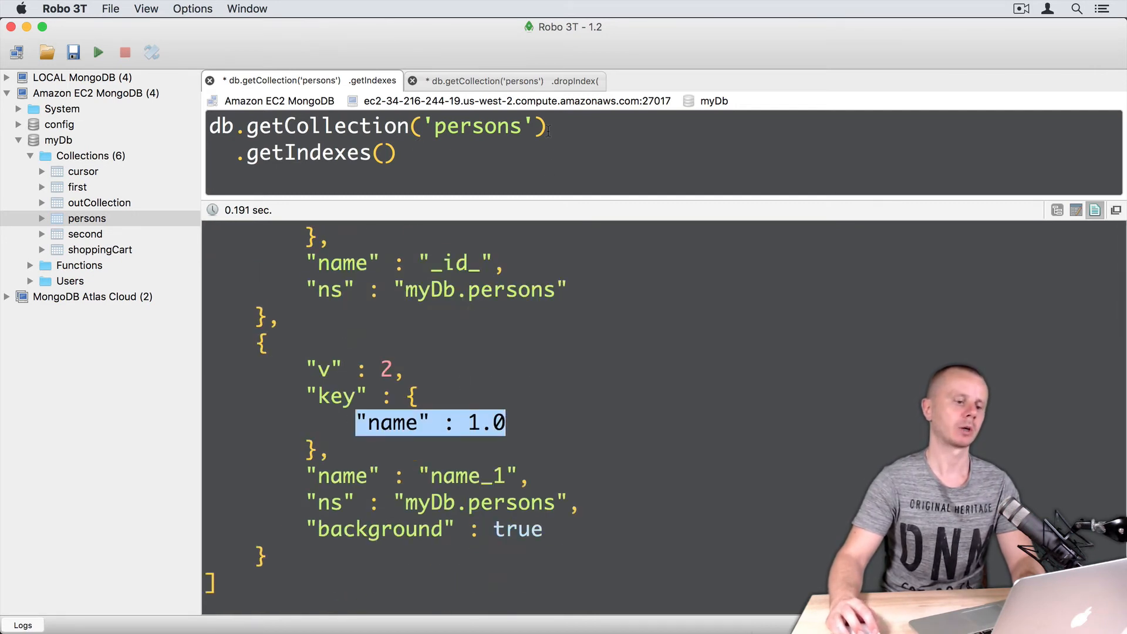
- Rewrite the call as dropIndexes() with no argument and run it, removing all non-_id indexes from persons
left_click(544, 78)
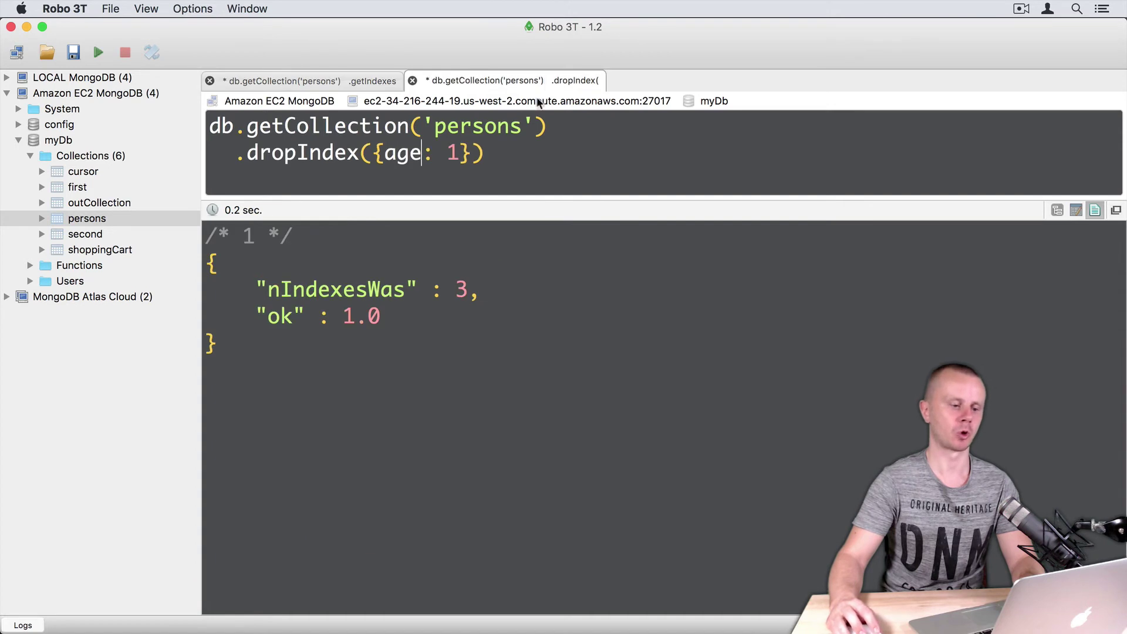
left_click(359, 152)
type("es")
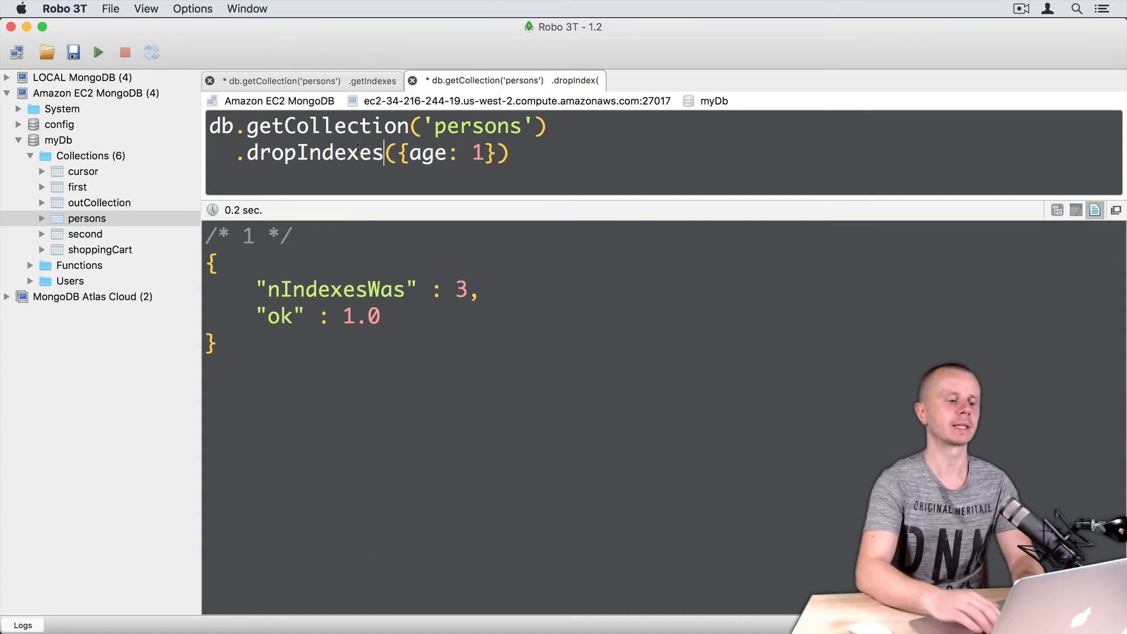
left_click_drag(398, 152, 495, 152)
key("BackSpace")
key("ctrl+Return")
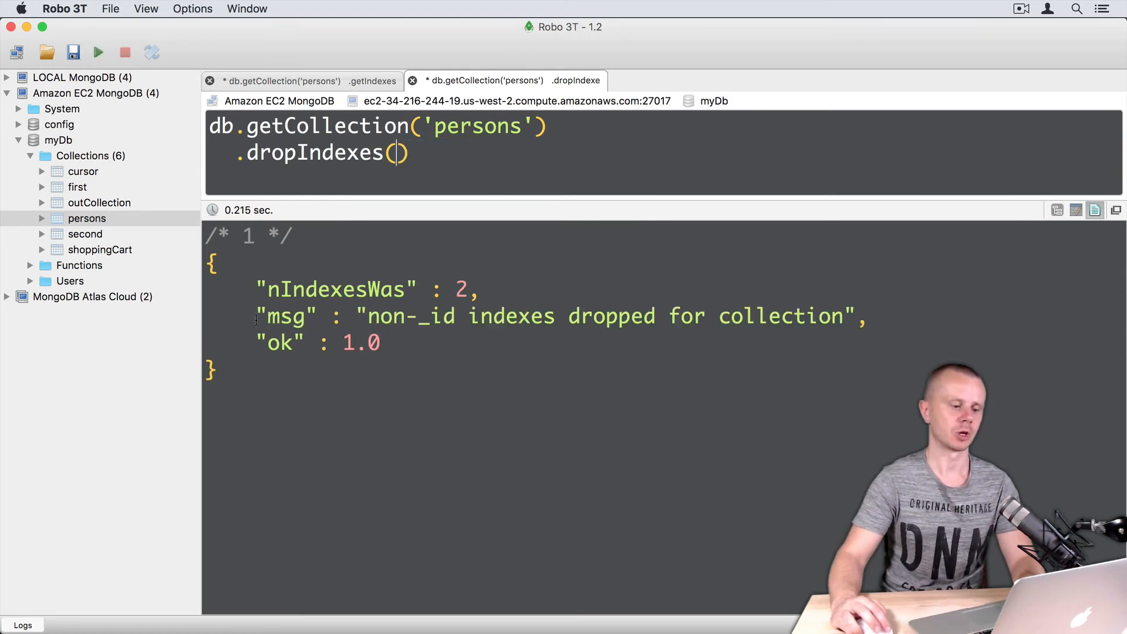
left_click_drag(256, 317, 882, 326)
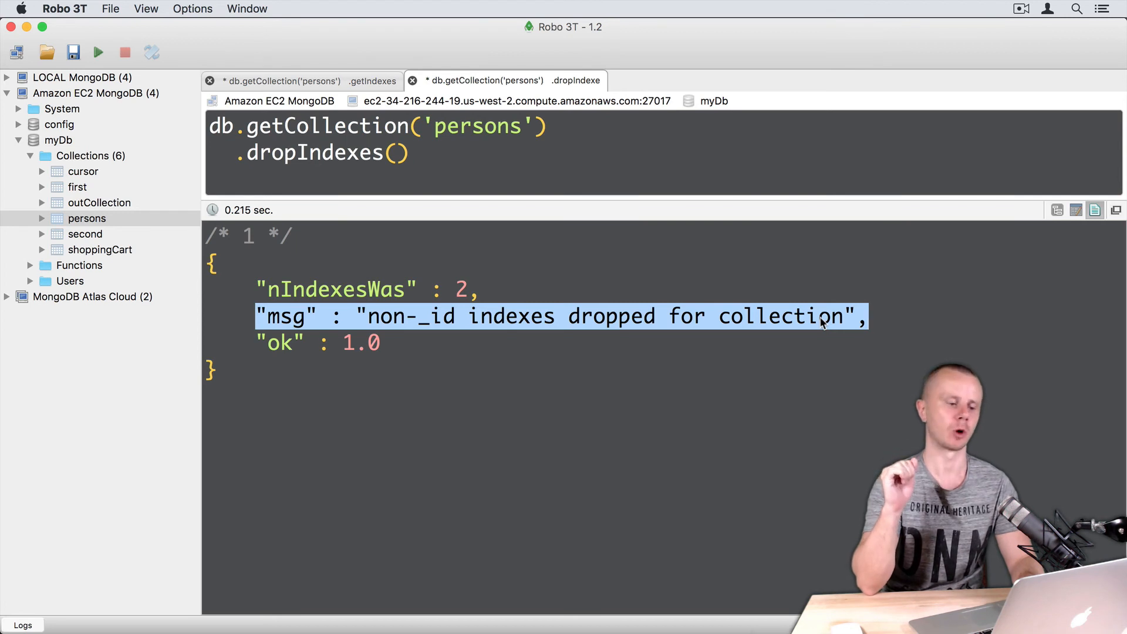
- Re-run getIndexes on persons and highlight the result showing only the _id_ index remains
left_click(344, 81)
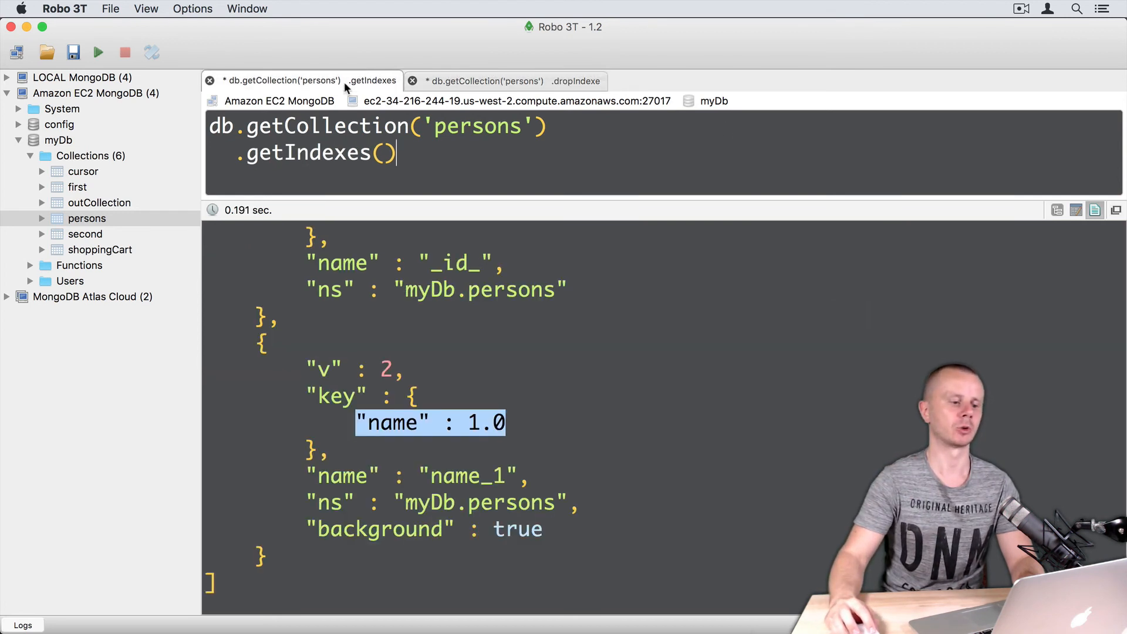
key("ctrl+Return")
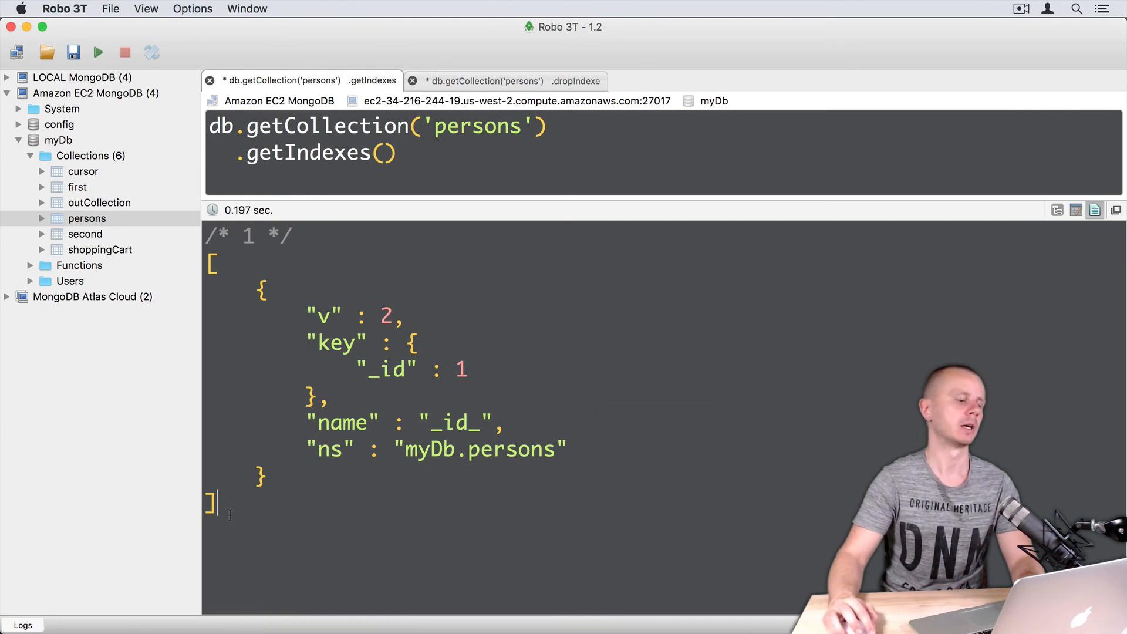
left_click_drag(220, 504, 176, 247)
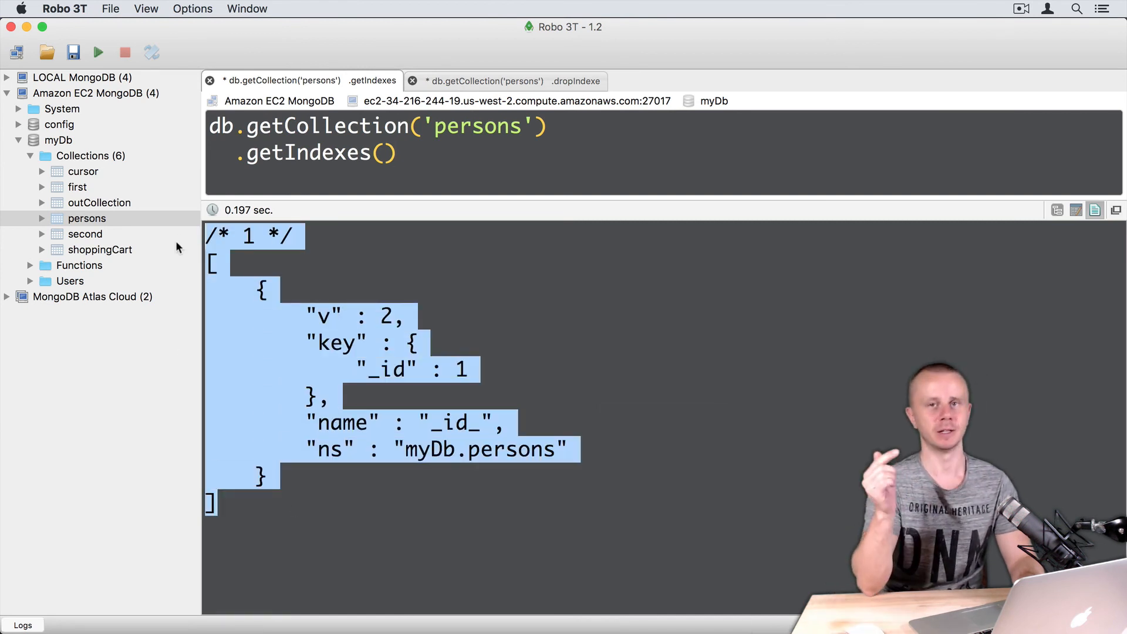